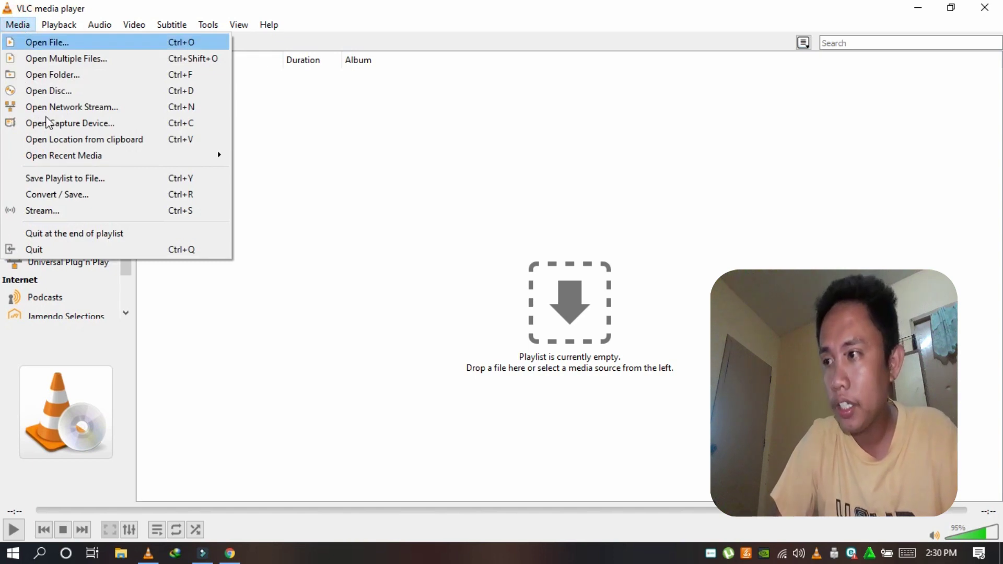
# Start a Convert / Save job from a capture device and set the capture mode to Desktop.
pyautogui.click(65, 192)
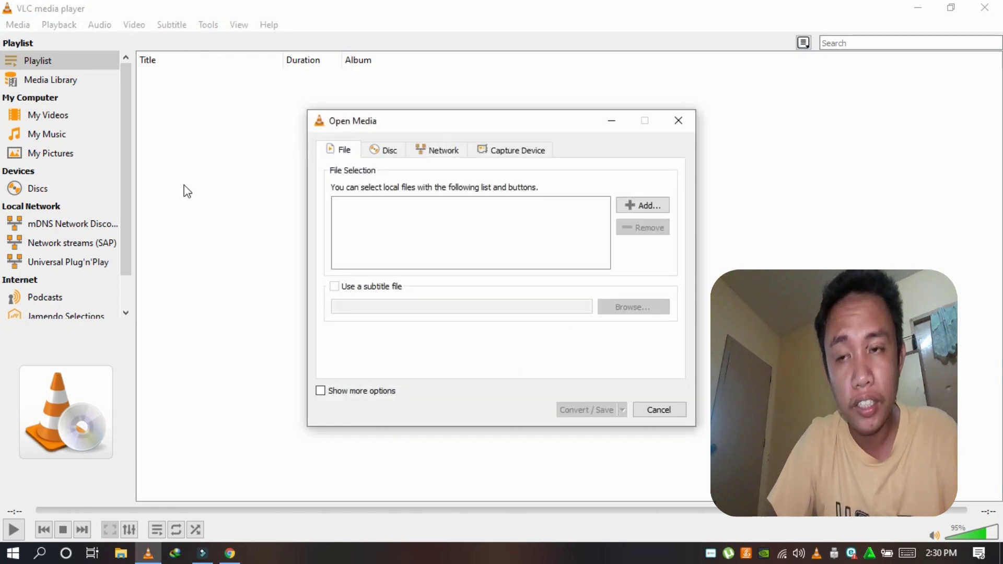
pyautogui.click(496, 151)
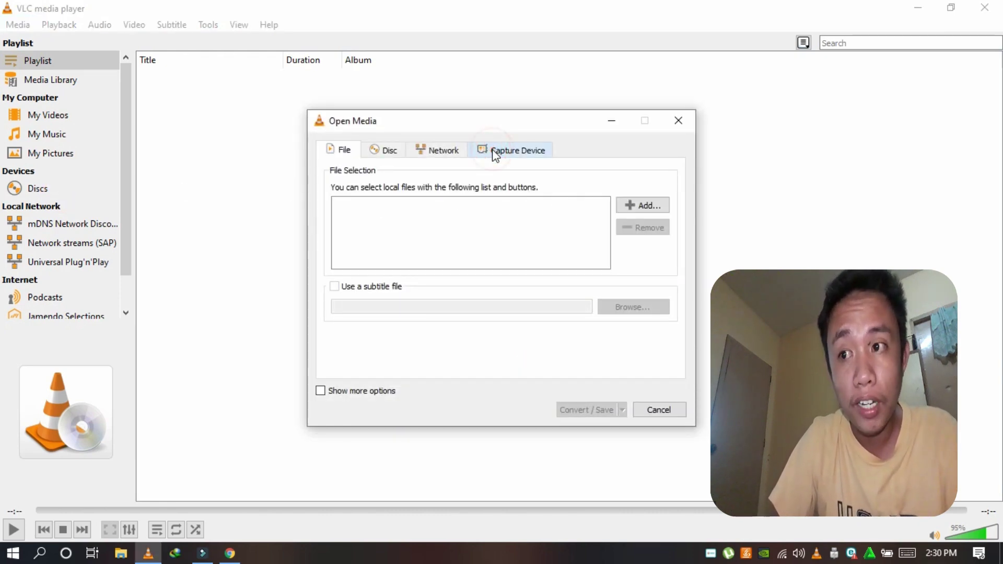
pyautogui.click(520, 153)
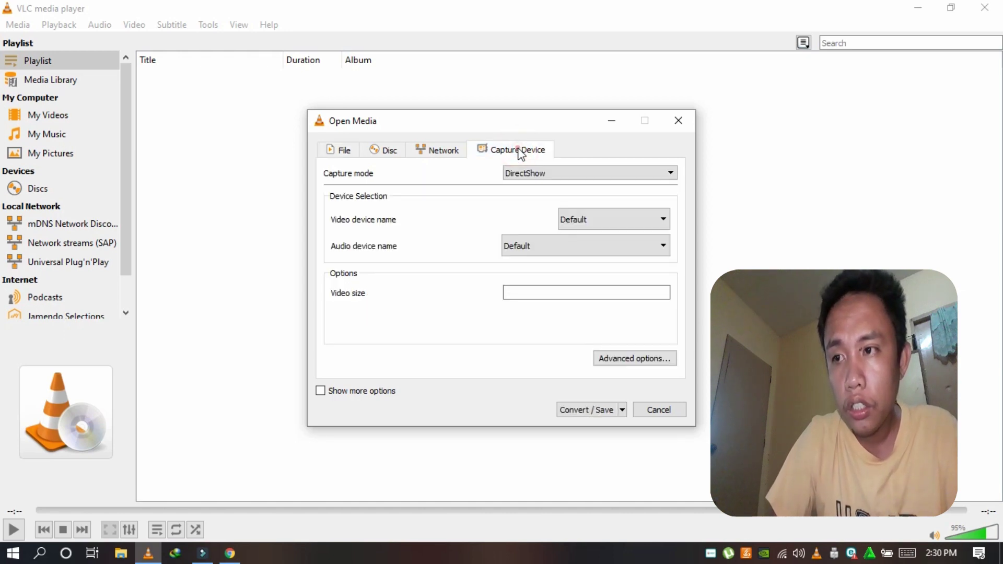
pyautogui.click(572, 174)
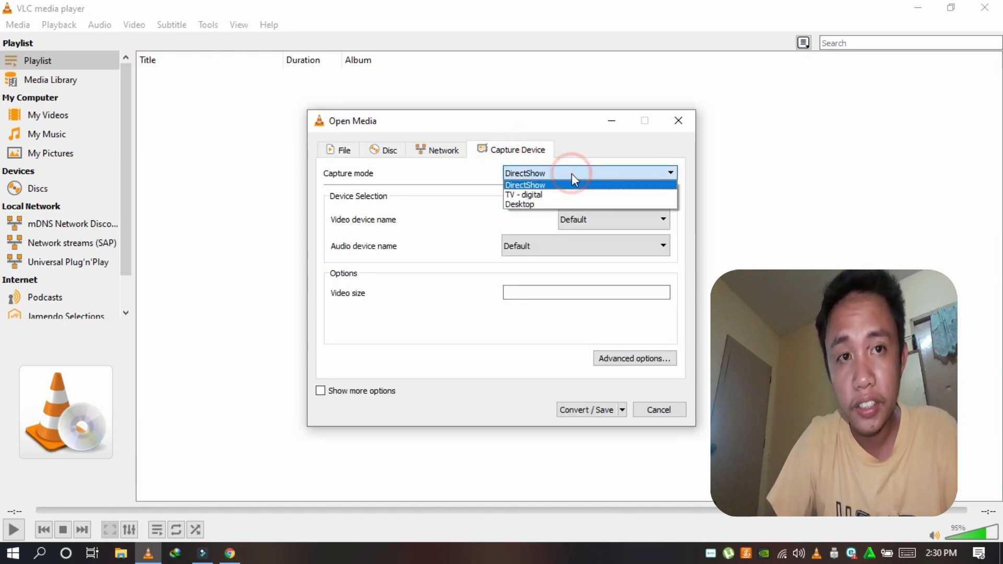
pyautogui.click(571, 173)
pyautogui.click(571, 174)
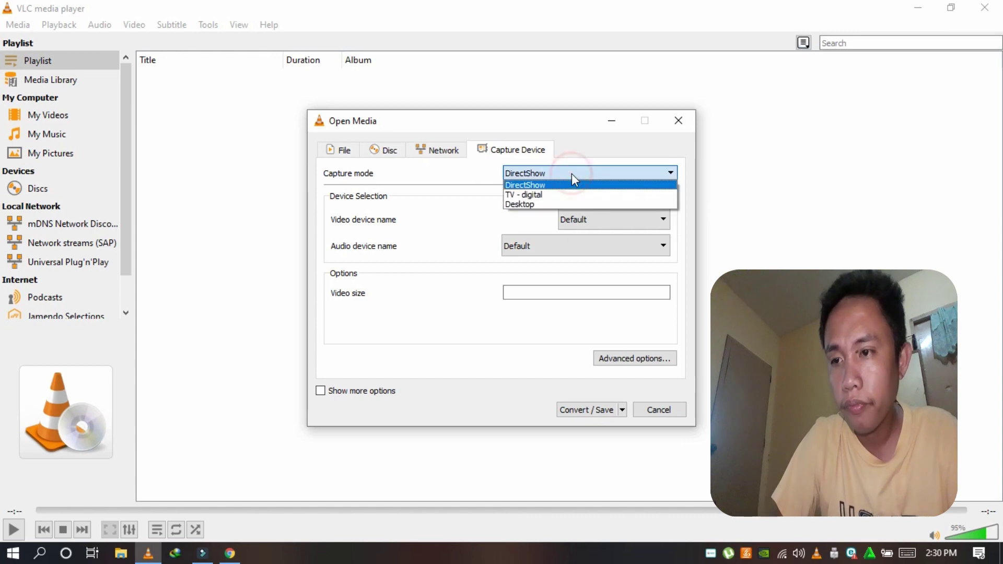
pyautogui.click(545, 207)
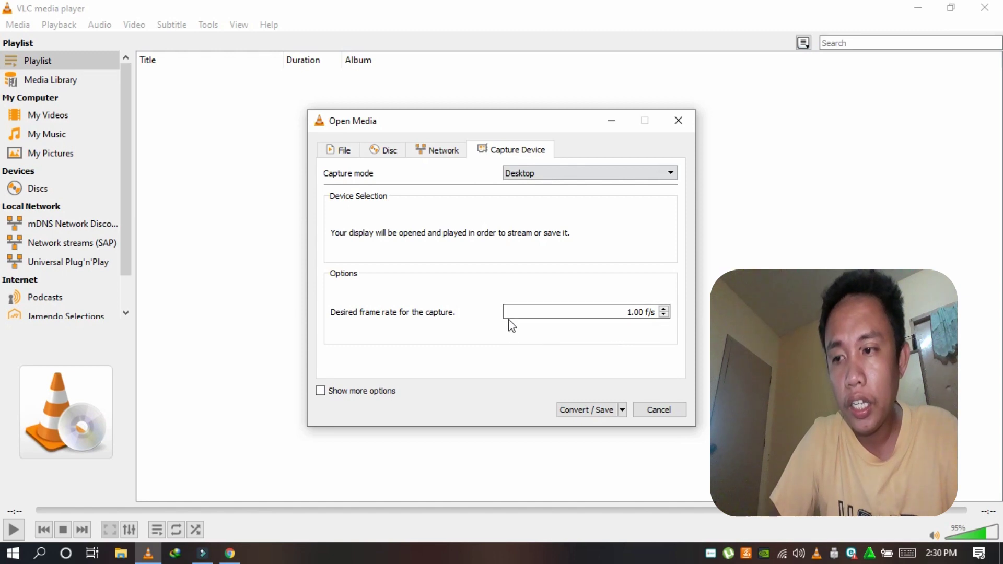
# Set the desired frame rate for the desktop capture to 30.00 f/s.
pyautogui.click(335, 394)
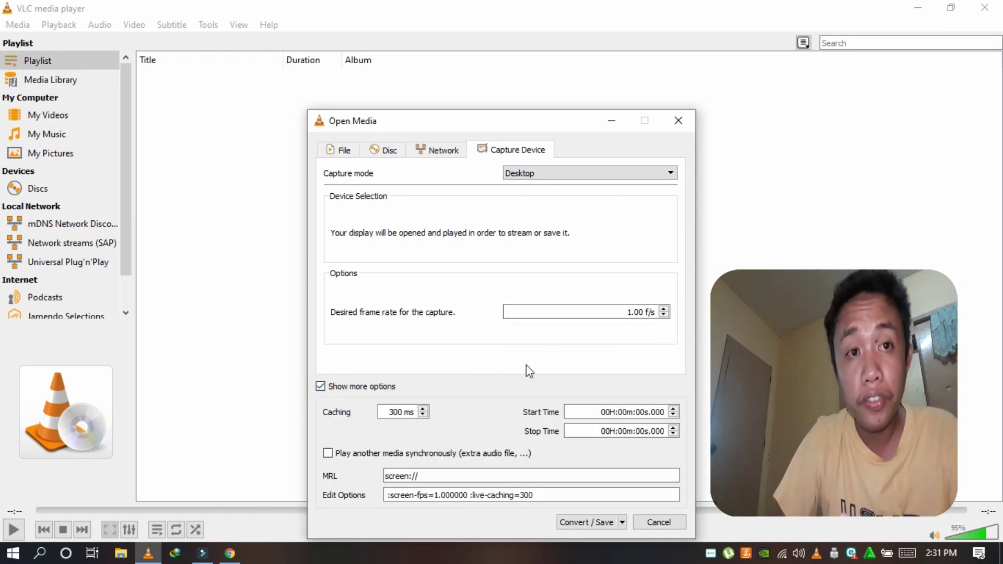
pyautogui.click(321, 387)
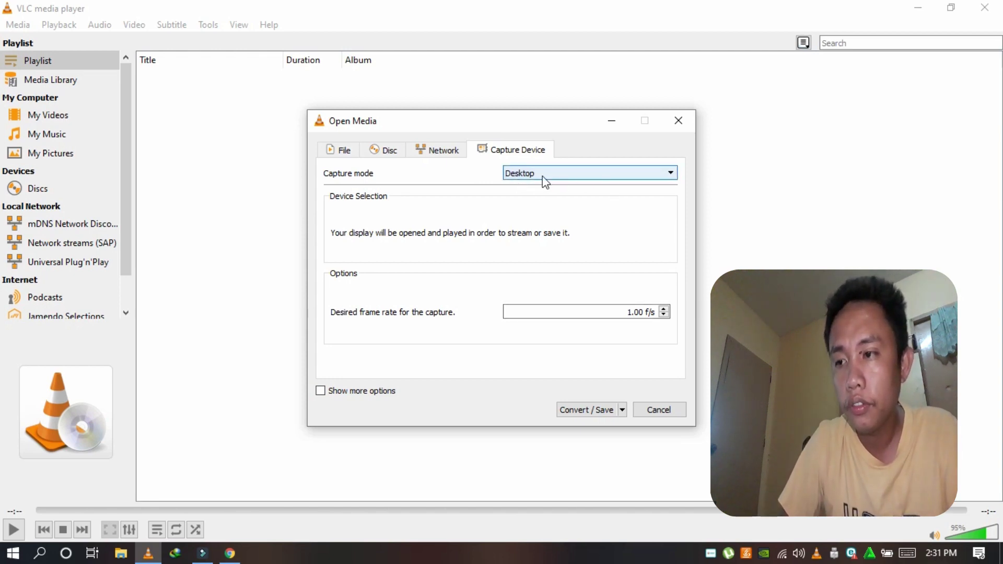
pyautogui.click(632, 312)
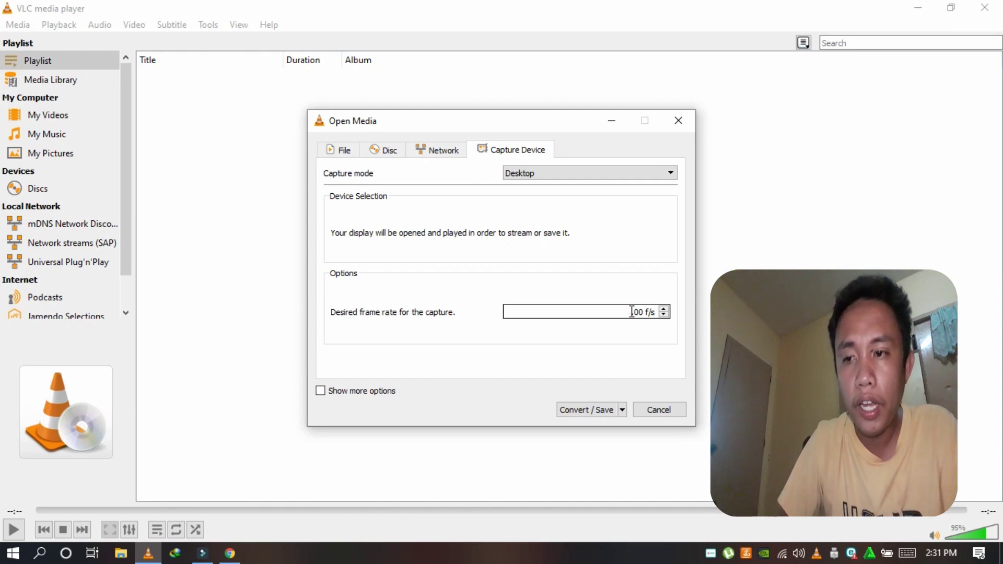
pyautogui.click(594, 382)
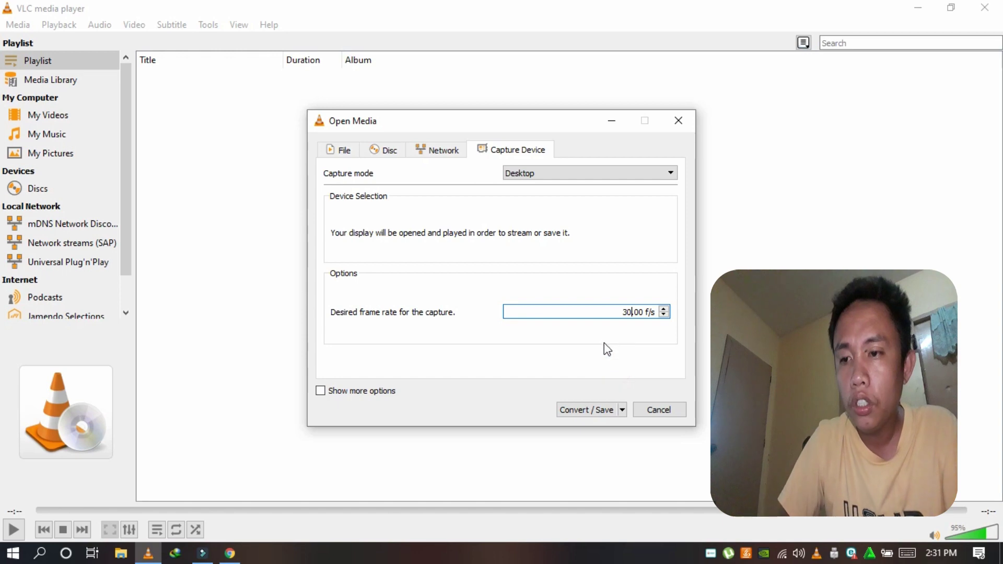
# Proceed to the conversion settings for the desktop capture and choose the Video - H.264 + MP3 (MP4) profile.
pyautogui.click(622, 410)
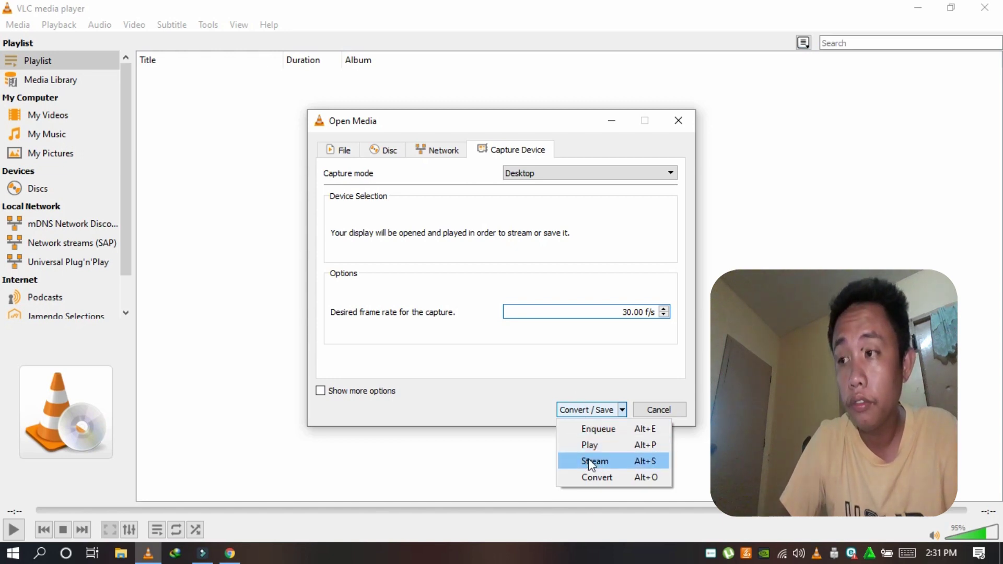
pyautogui.click(576, 410)
pyautogui.click(576, 410)
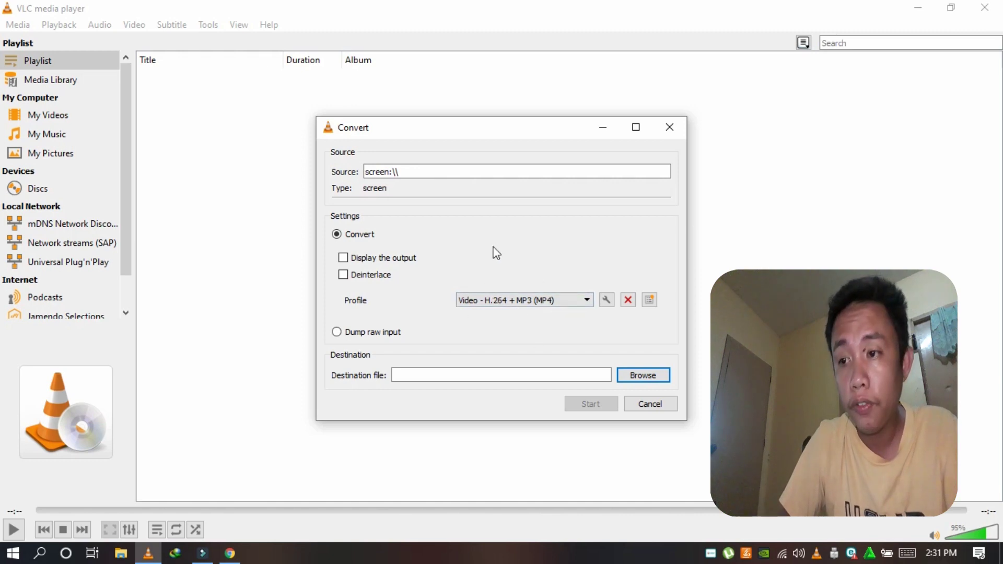
pyautogui.click(585, 301)
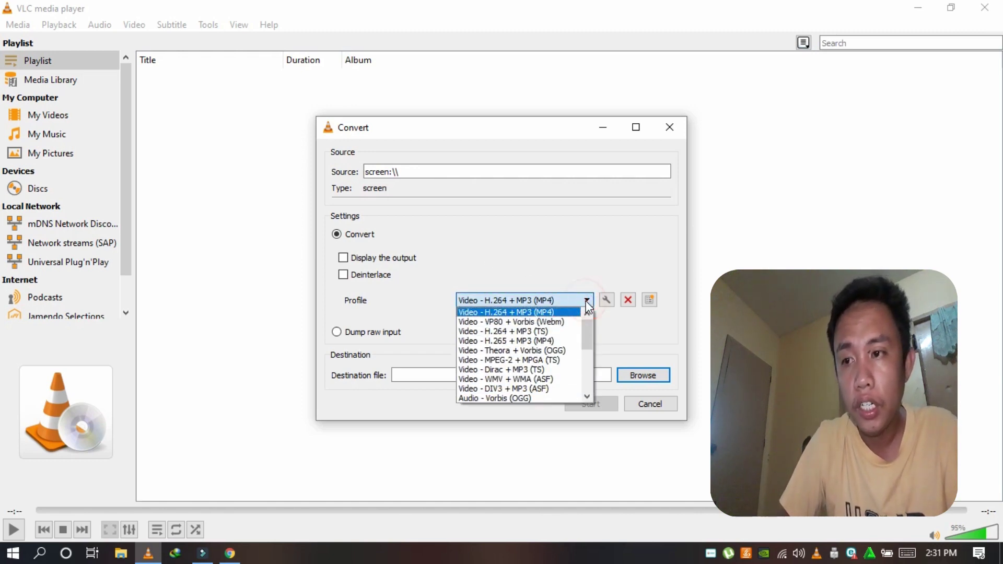
pyautogui.click(539, 313)
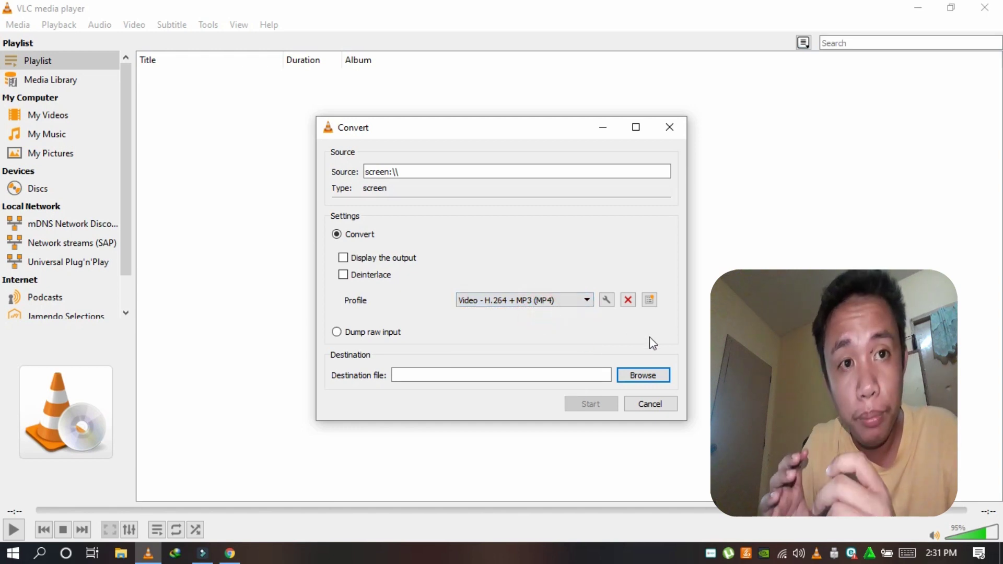
# Set the destination file to an MP4 named "VLC Screen Recorder" in the Desktop folder.
pyautogui.click(638, 375)
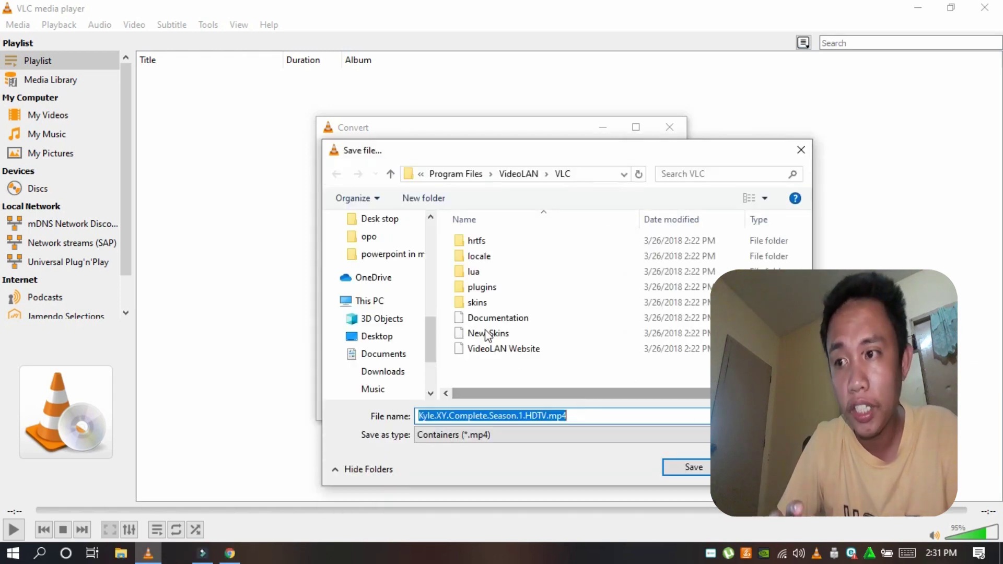
pyautogui.click(434, 229)
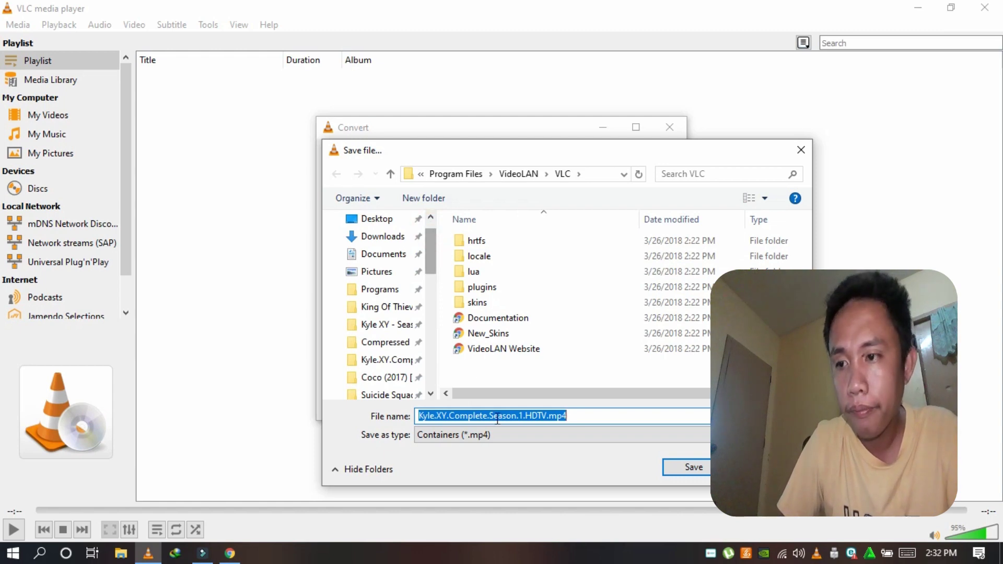
pyautogui.click(378, 223)
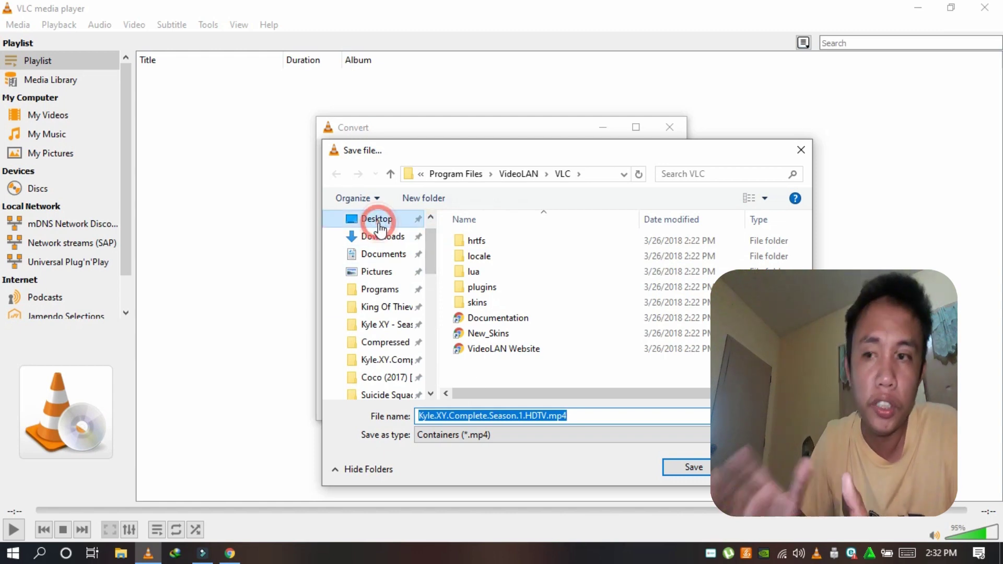
pyautogui.click(570, 416)
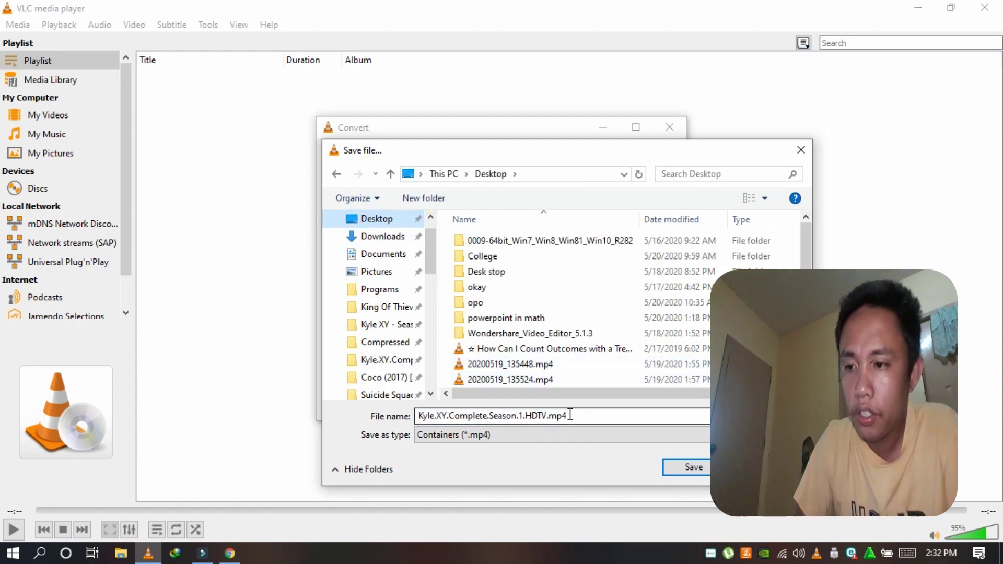
pyautogui.hotkey('ctrl', 'a')
pyautogui.press('BackSpace')
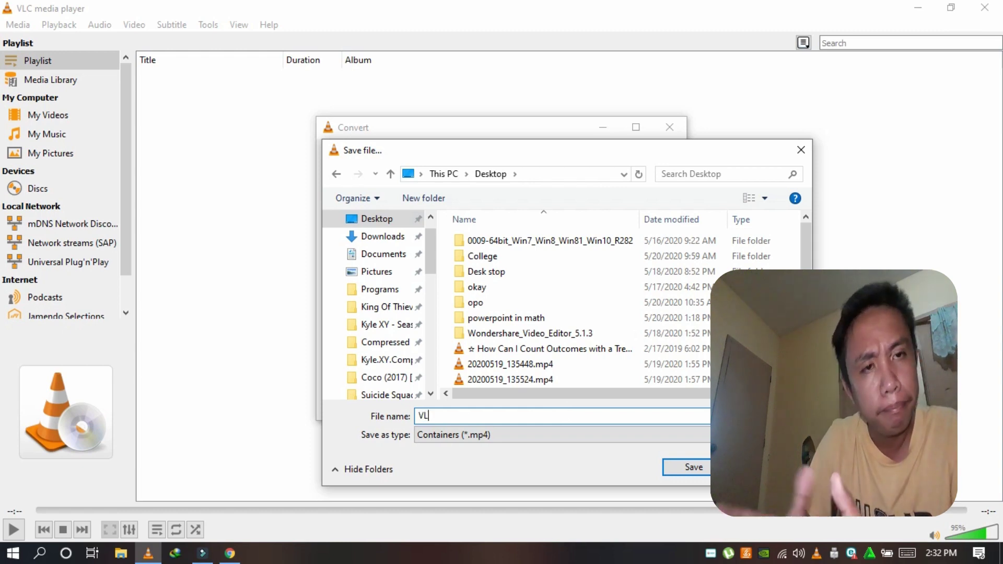
pyautogui.write('L')
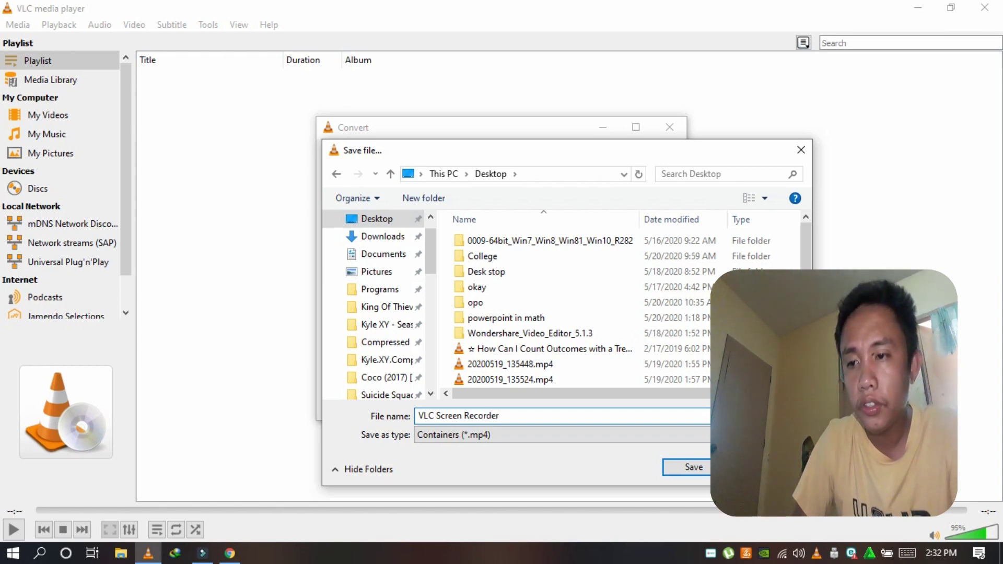
pyautogui.click(698, 467)
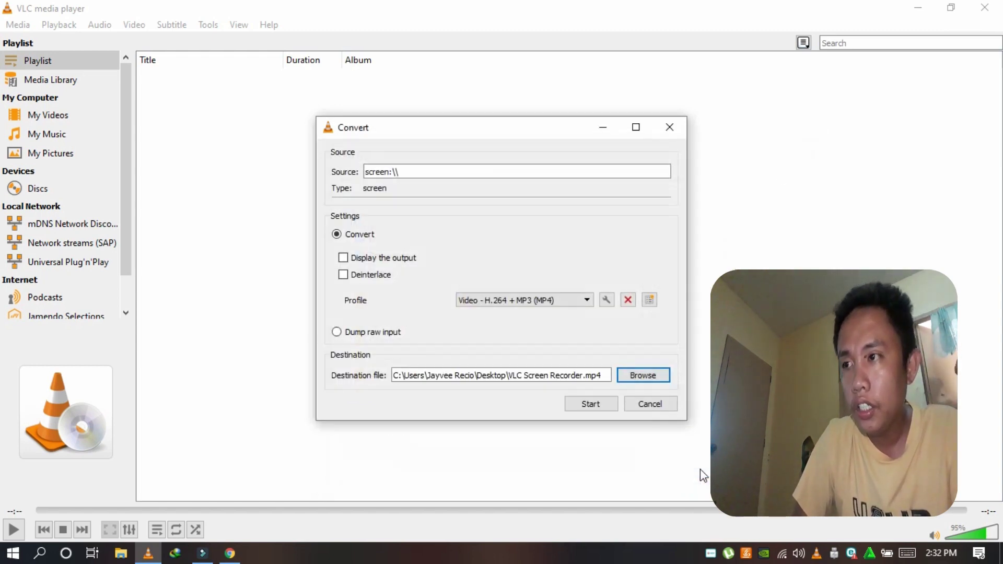
# Start the screen recording and, with the player minimized, move the VLC Screen Recorder file to the open middle area of the desktop.
pyautogui.click(594, 403)
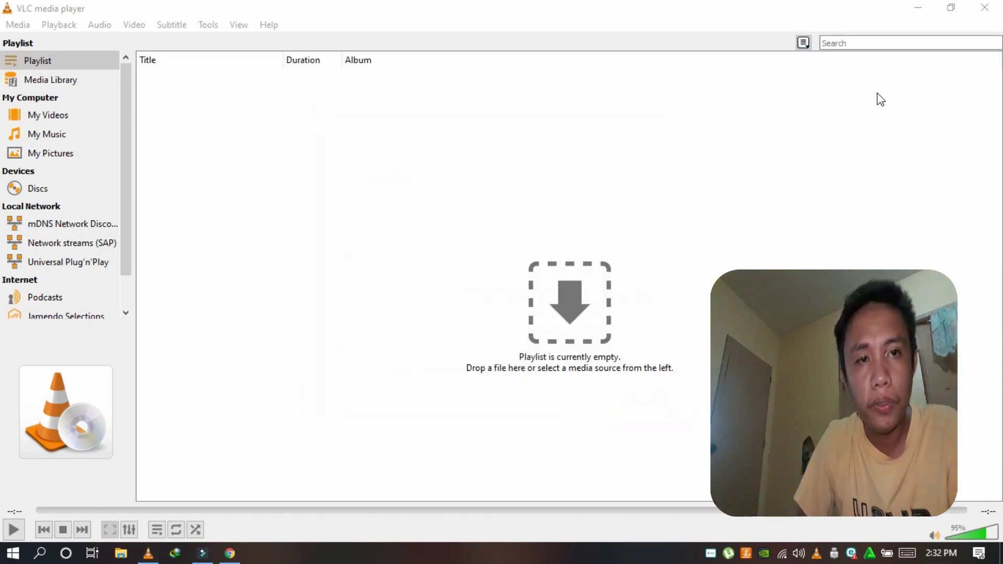
pyautogui.click(915, 9)
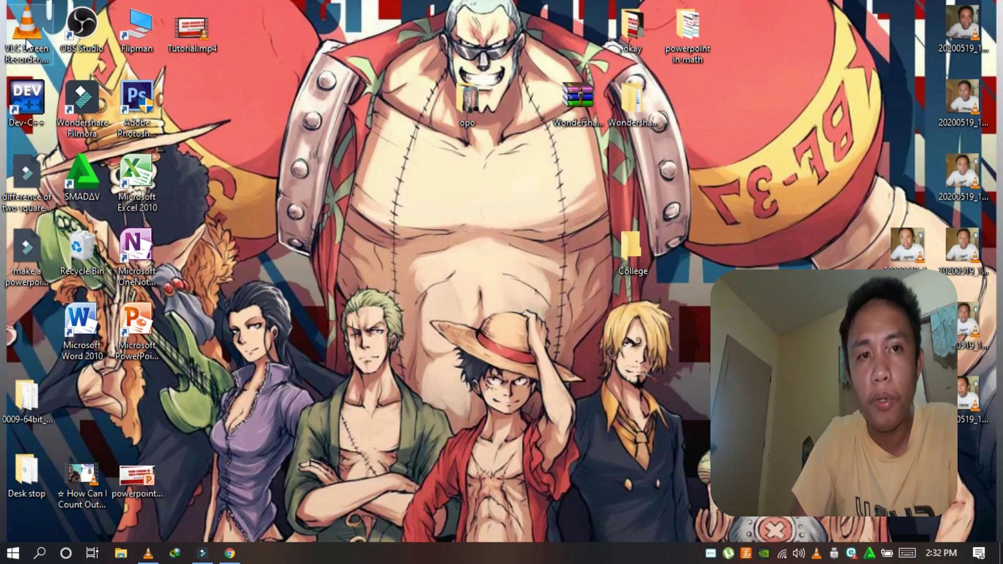
pyautogui.moveTo(26, 36); pyautogui.dragTo(418, 217)
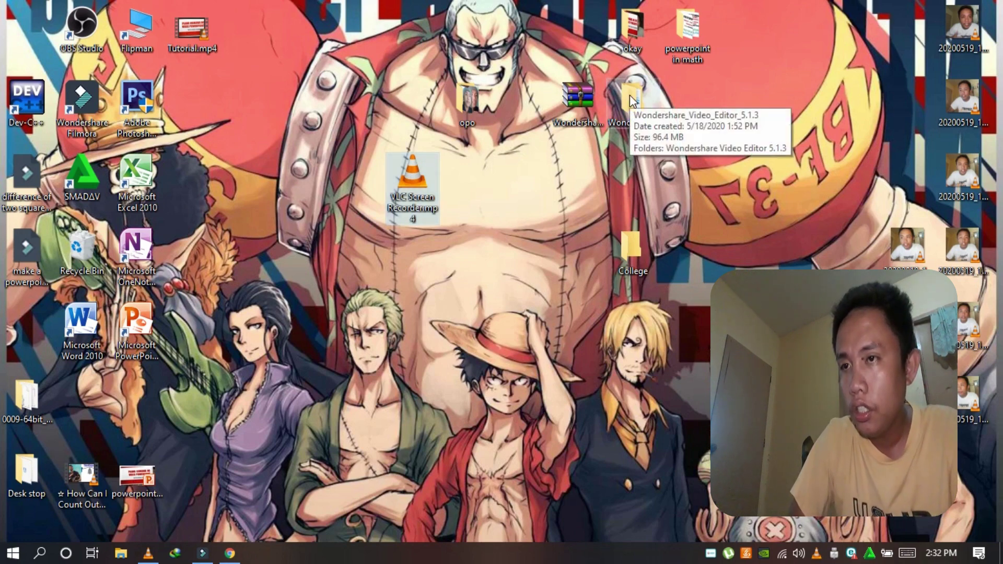
# Open Common Monomial Factor.pptx from the desktop folder "powerpoint in math" in PowerPoint, minimizing the folder window and dismissing the notice.
pyautogui.click(672, 35)
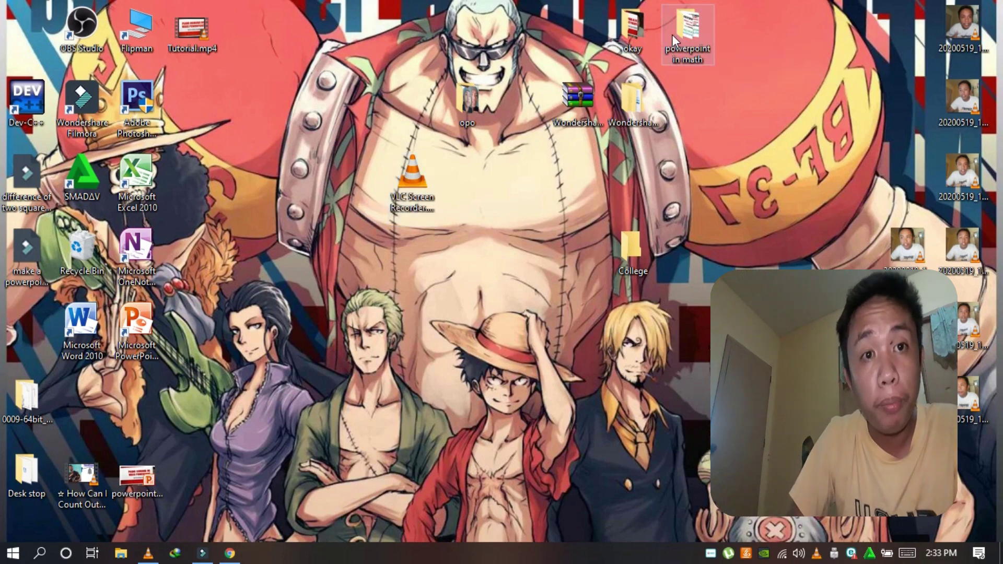
pyautogui.doubleClick(671, 34)
pyautogui.press('super+Down')
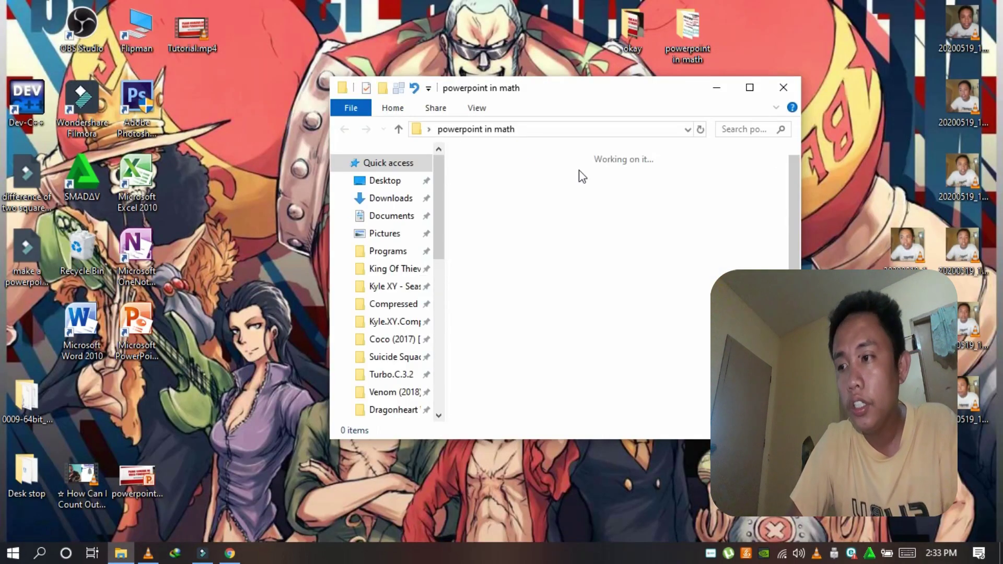
pyautogui.click(749, 88)
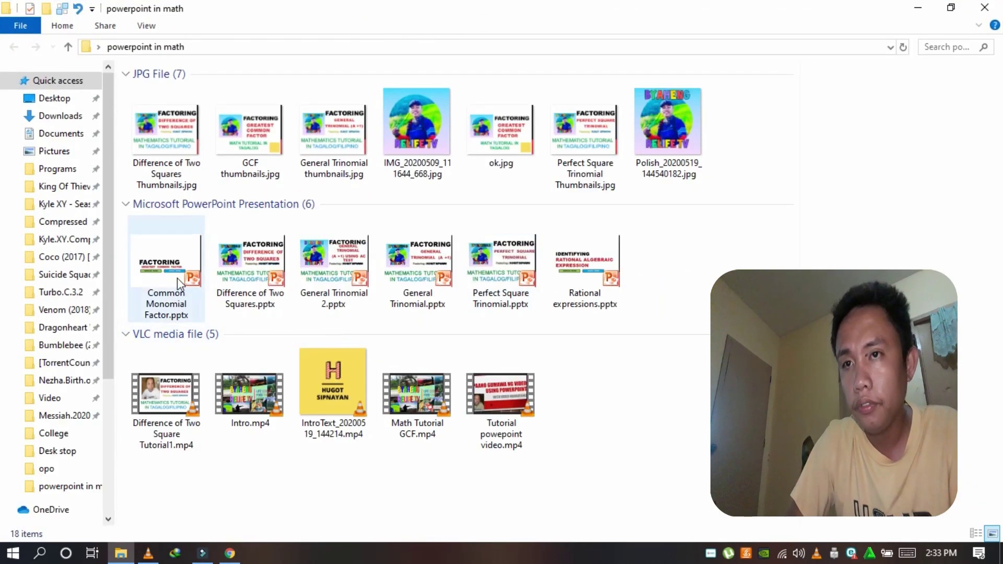
pyautogui.doubleClick(174, 277)
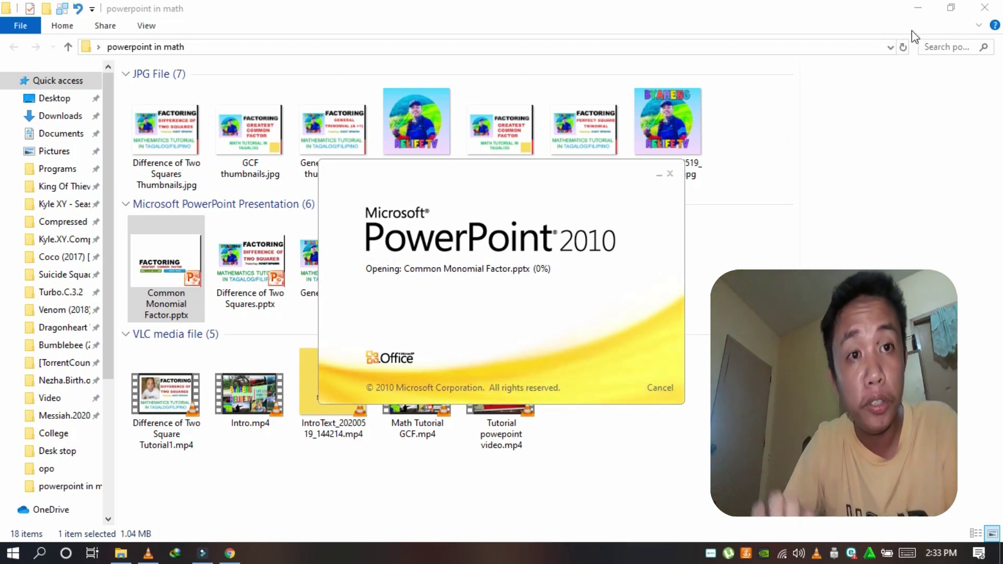
pyautogui.click(918, 8)
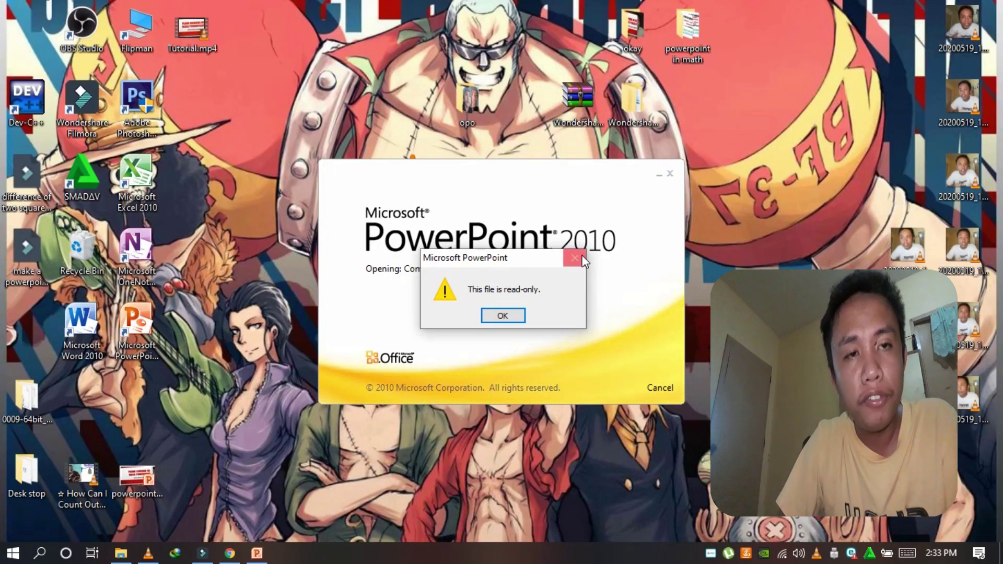
pyautogui.click(578, 255)
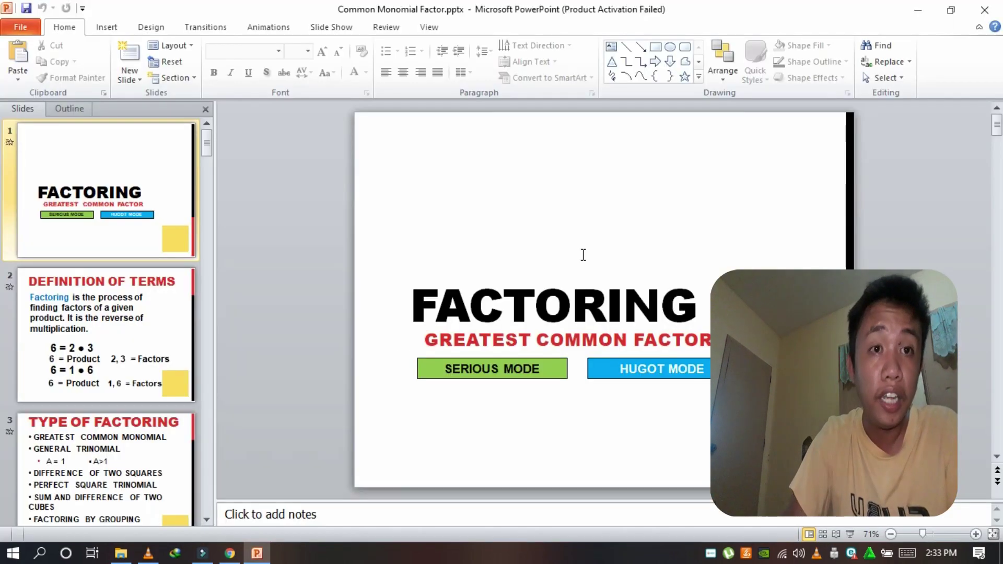
# Play the presentation as a slide show, advance through the Greatest Common Monomial slides, and return to the editing view.
pyautogui.click(856, 538)
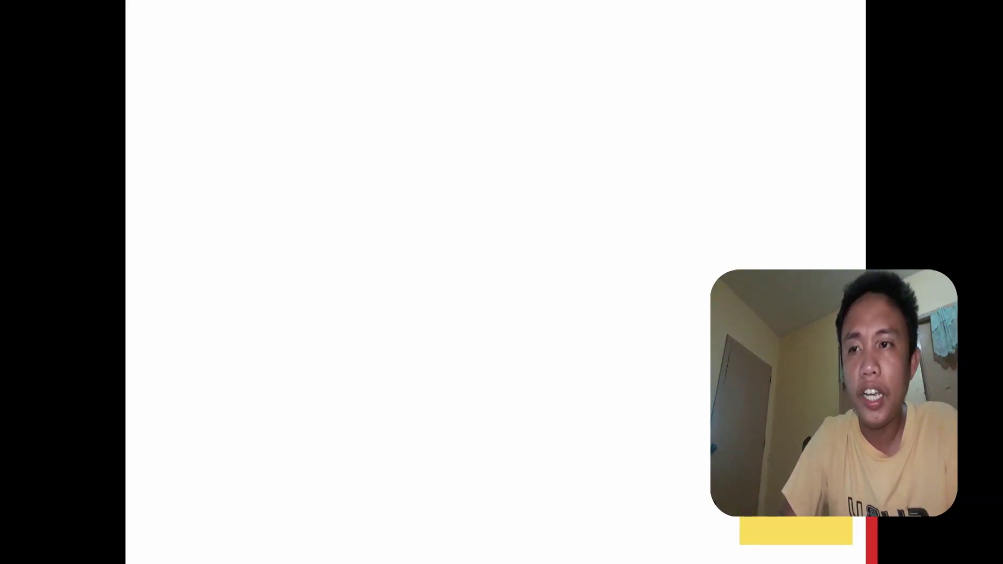
pyautogui.click(676, 128)
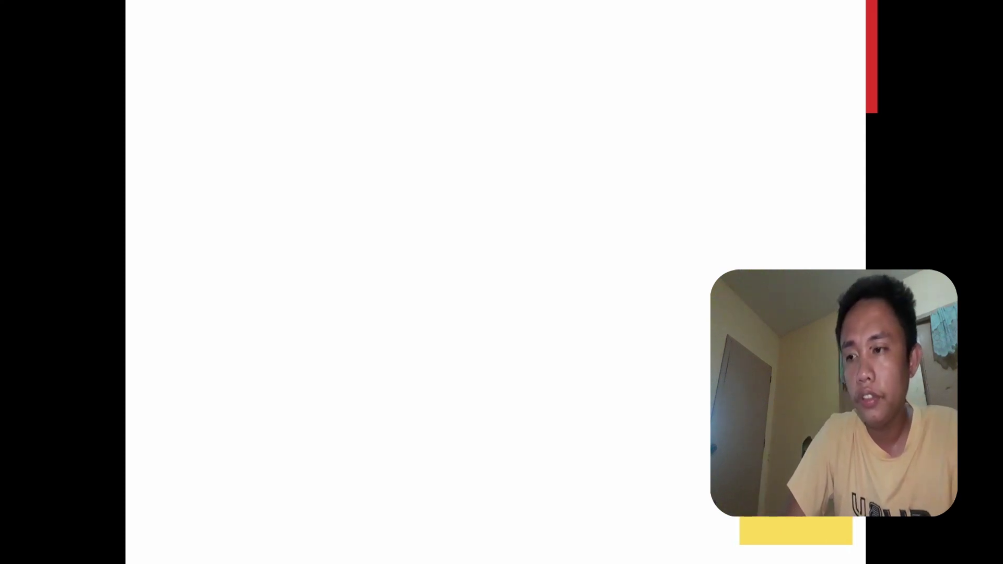
pyautogui.click(616, 120)
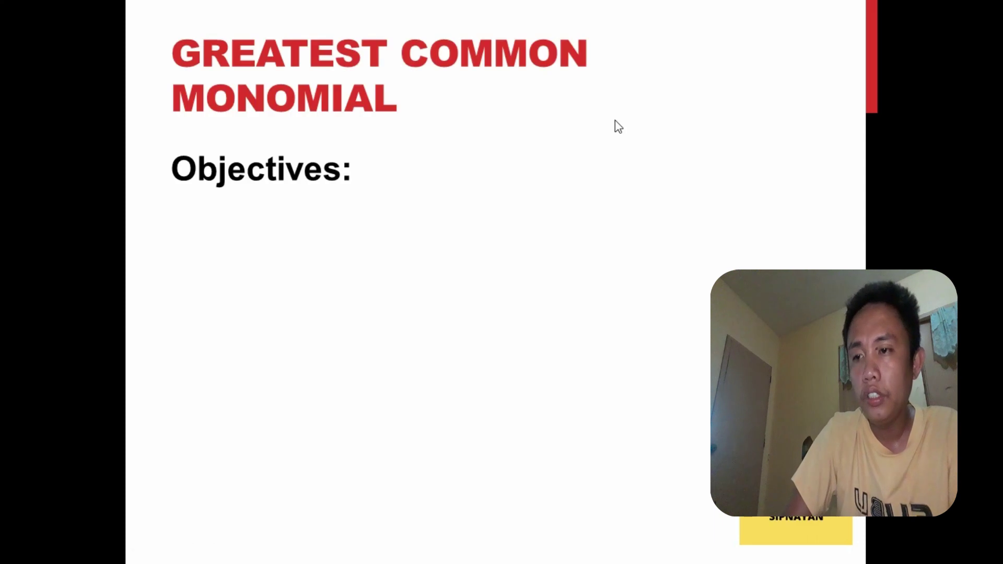
pyautogui.click(481, 205)
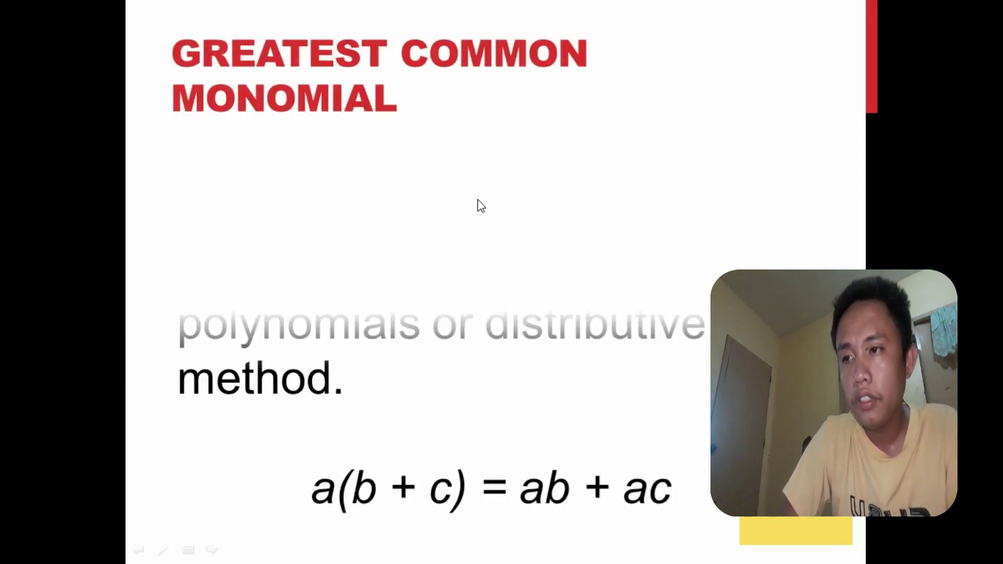
pyautogui.click(481, 205)
pyautogui.click(812, 207)
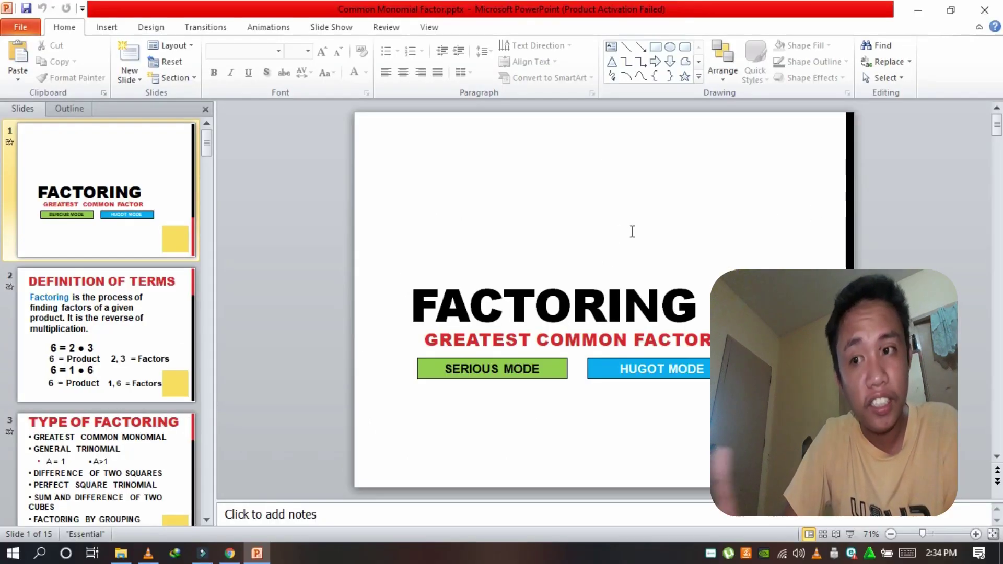
# Close the presentation, dismiss the PowerPoint notice, and pause the running screen capture in VLC media player.
pyautogui.click(984, 9)
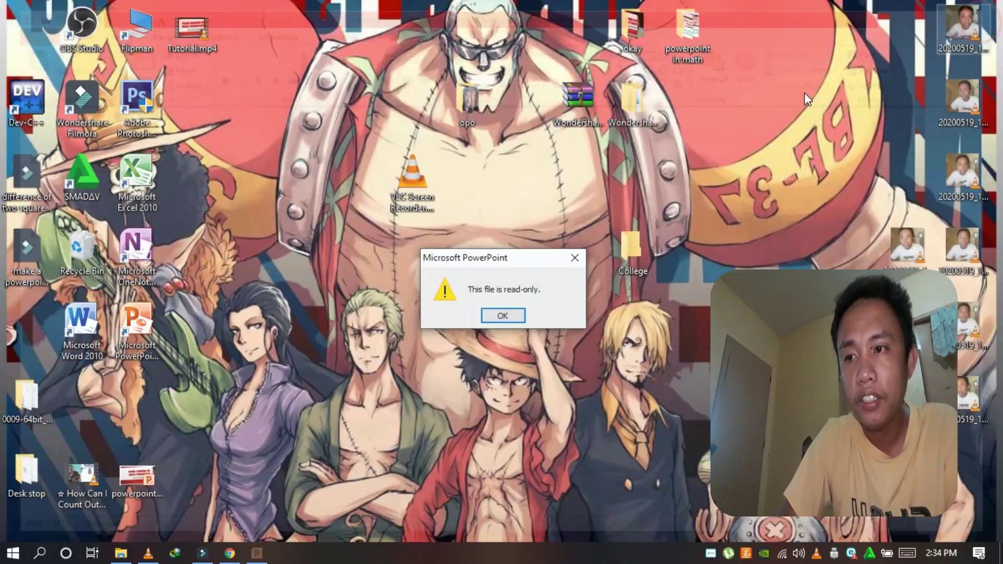
pyautogui.click(574, 258)
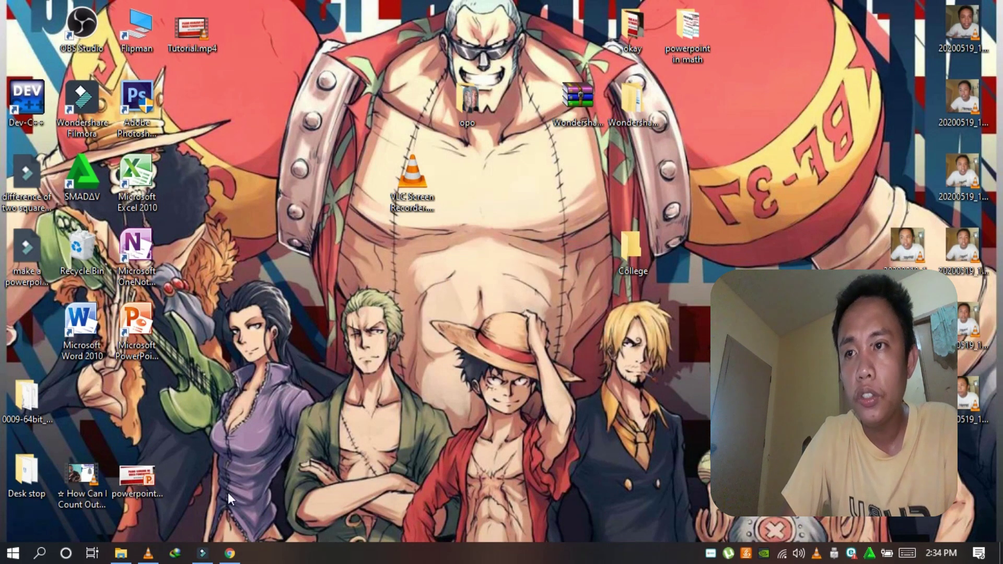
pyautogui.click(148, 552)
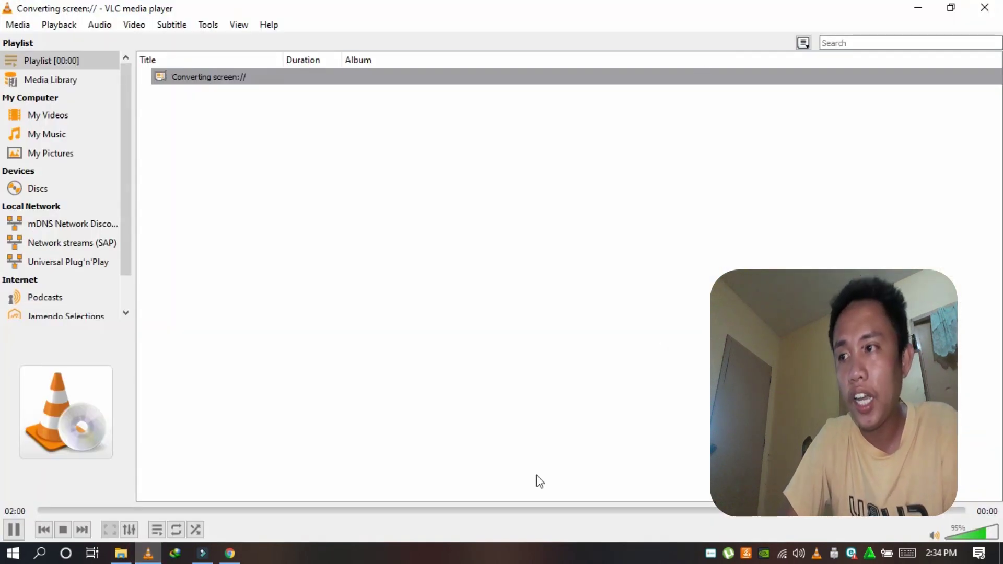
pyautogui.click(14, 530)
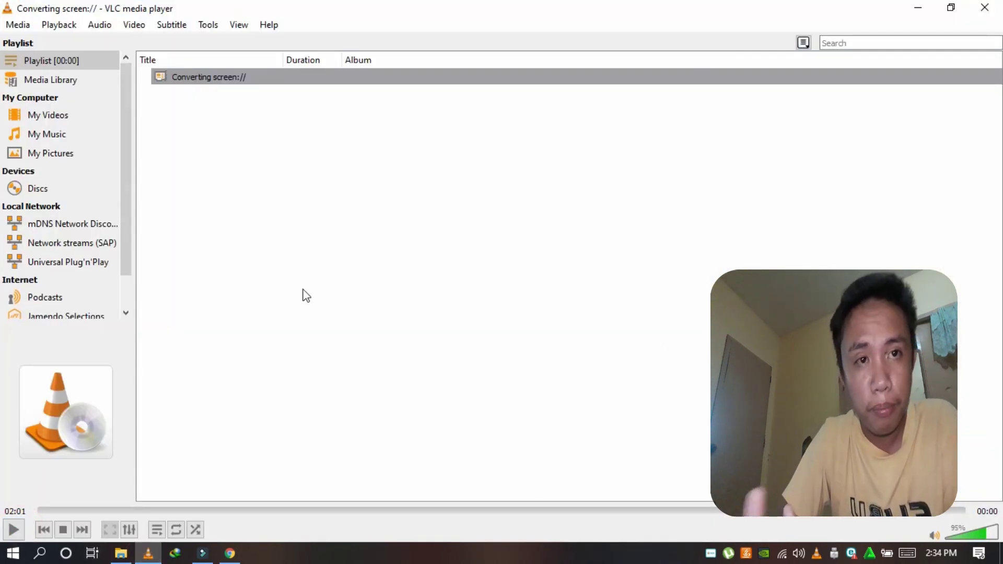
pyautogui.rightClick(230, 75)
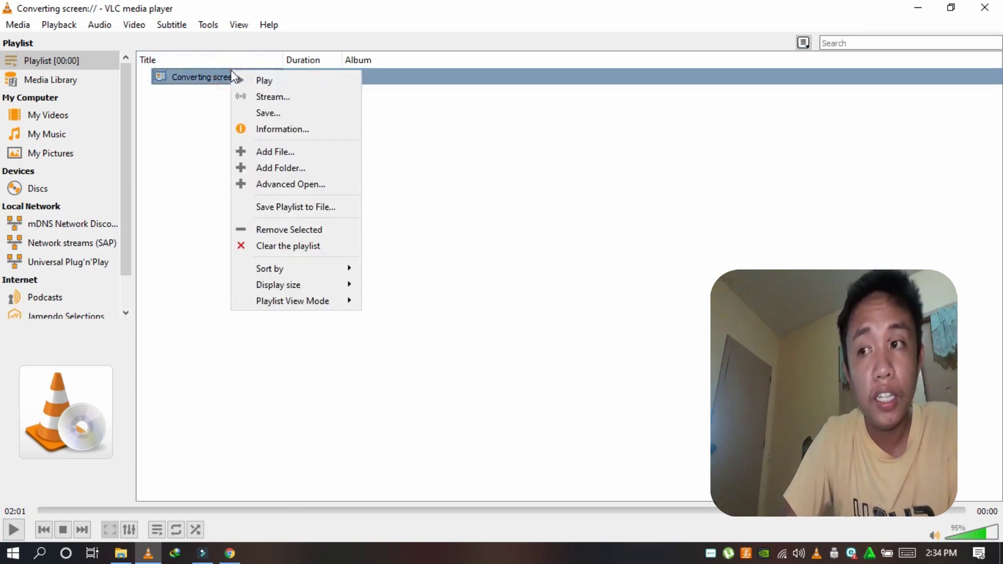
pyautogui.click(268, 112)
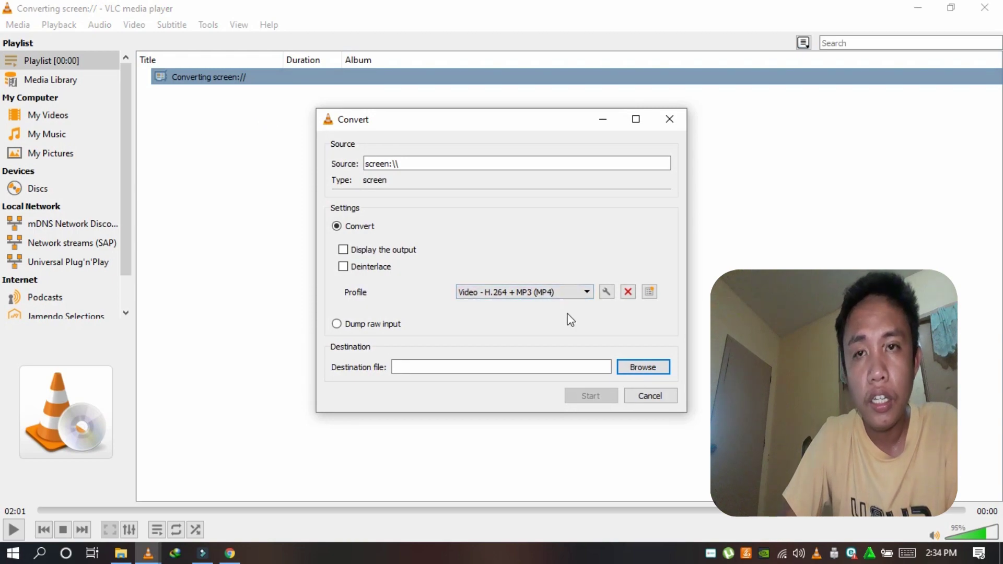
pyautogui.click(668, 127)
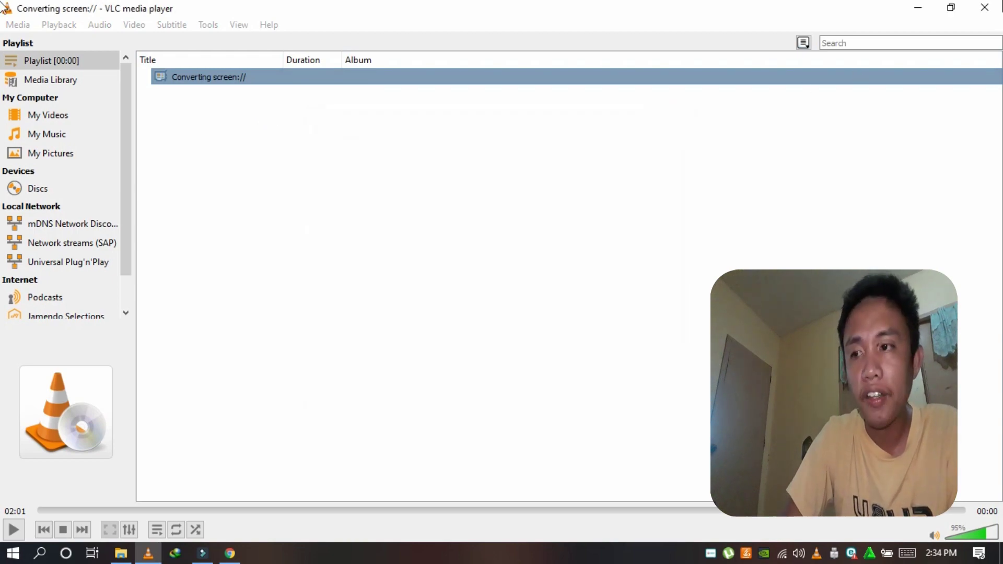
# Close the media player to end the screen capture, and refresh the desktop twice.
pyautogui.click(985, 7)
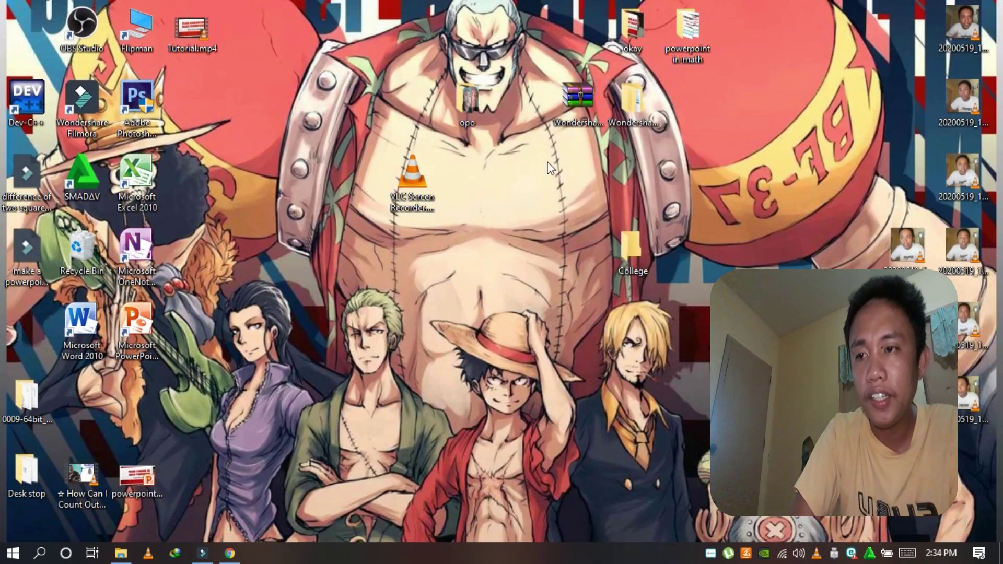
pyautogui.click(528, 197)
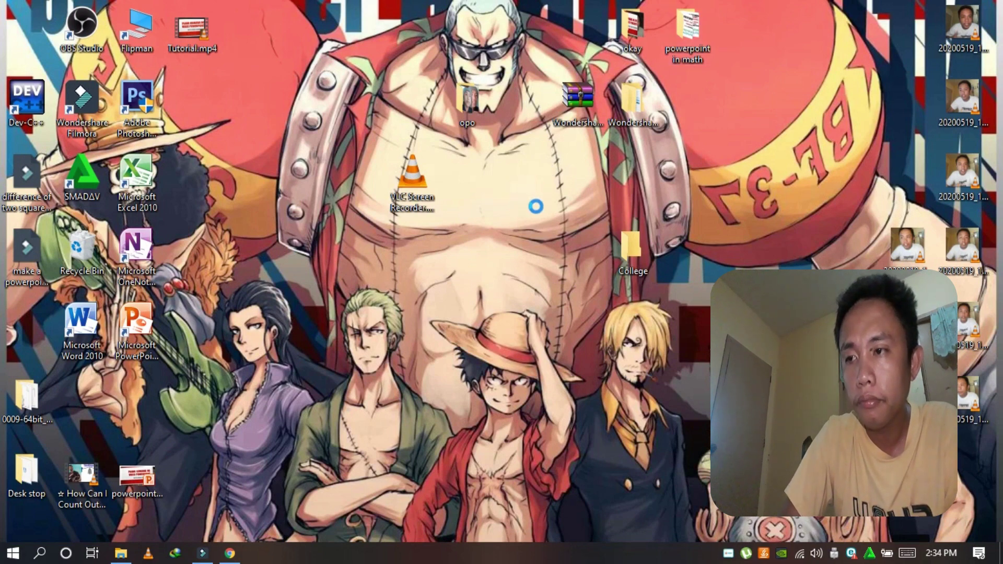
pyautogui.rightClick(528, 197)
pyautogui.click(556, 234)
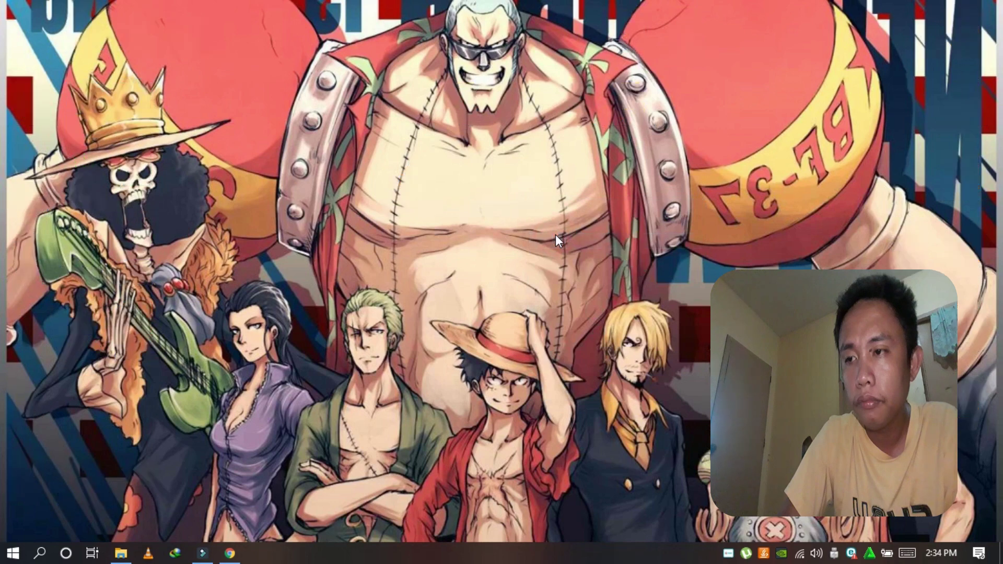
pyautogui.rightClick(510, 195)
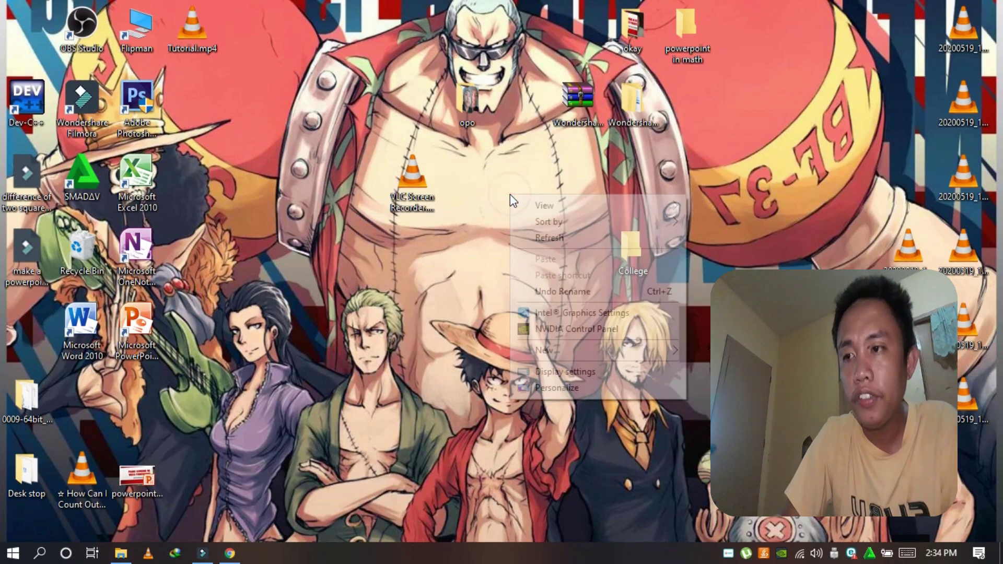
pyautogui.click(539, 242)
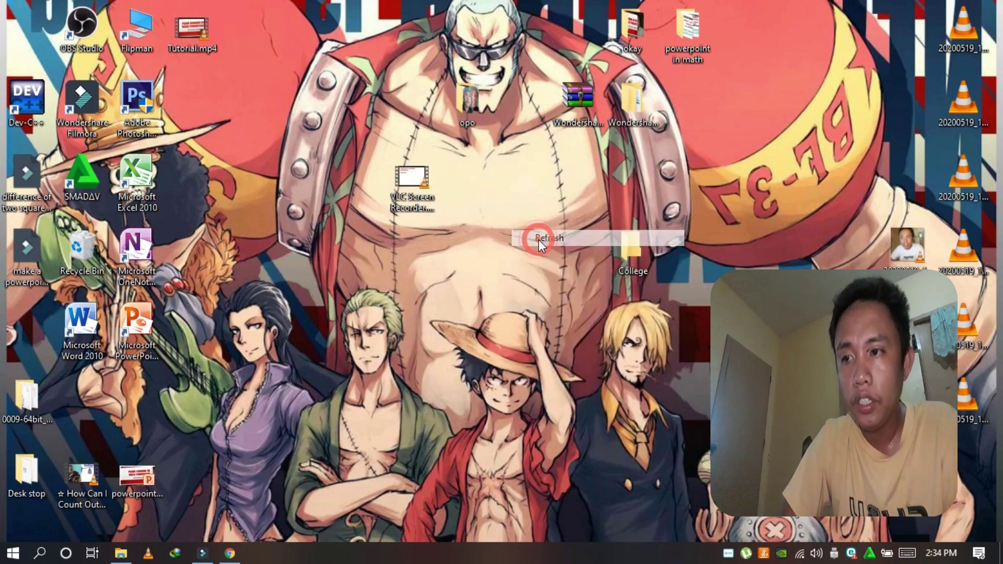
# Play the VLC Screen Recorder video from the desktop in full screen and skip ahead through it to 00:48.
pyautogui.doubleClick(422, 191)
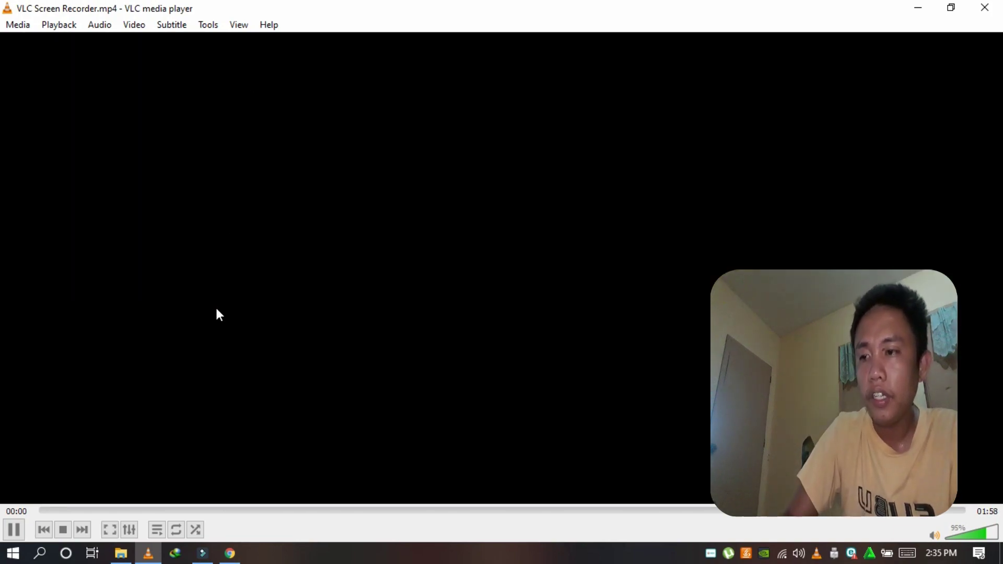
pyautogui.doubleClick(217, 309)
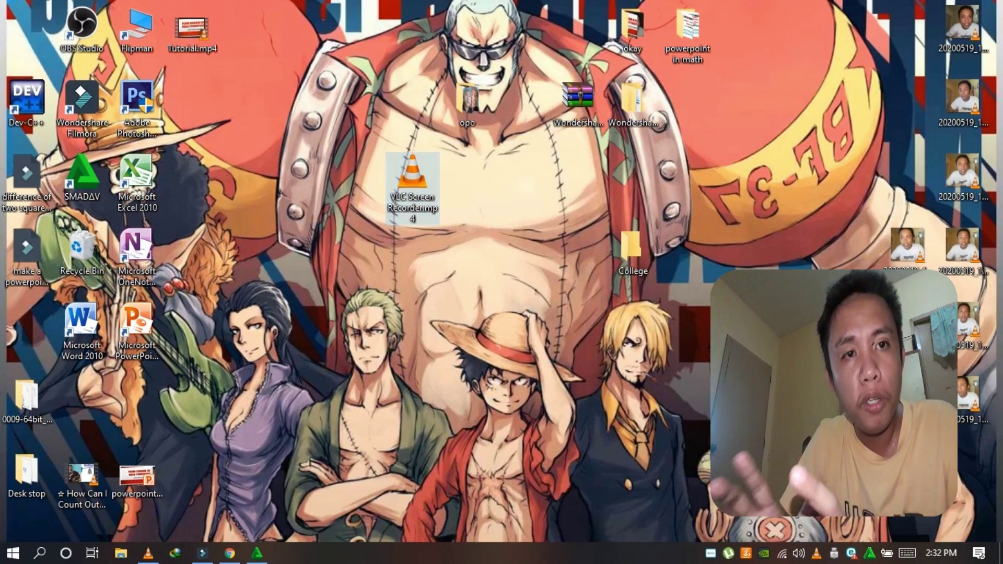
pyautogui.moveTo(212, 444)
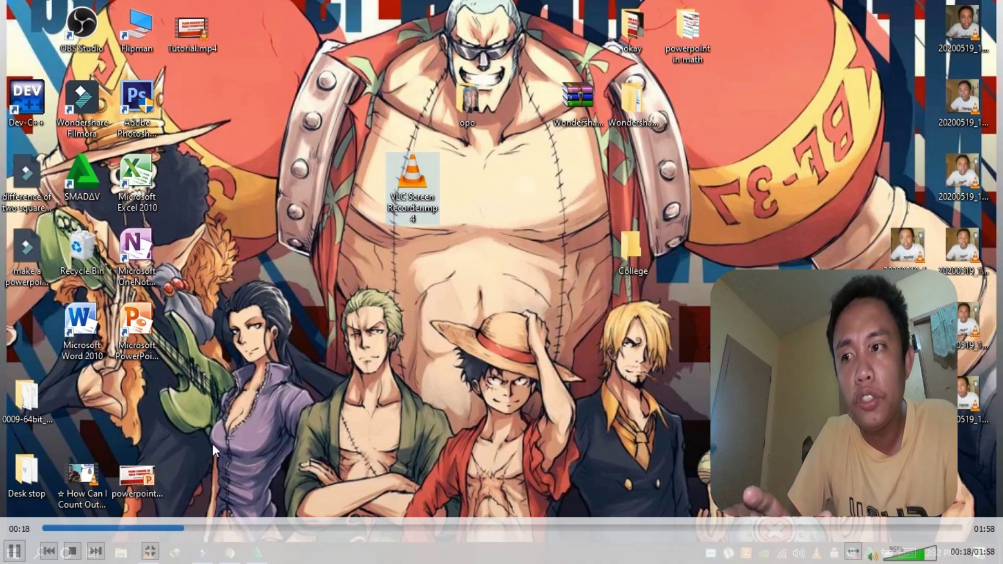
pyautogui.click(231, 525)
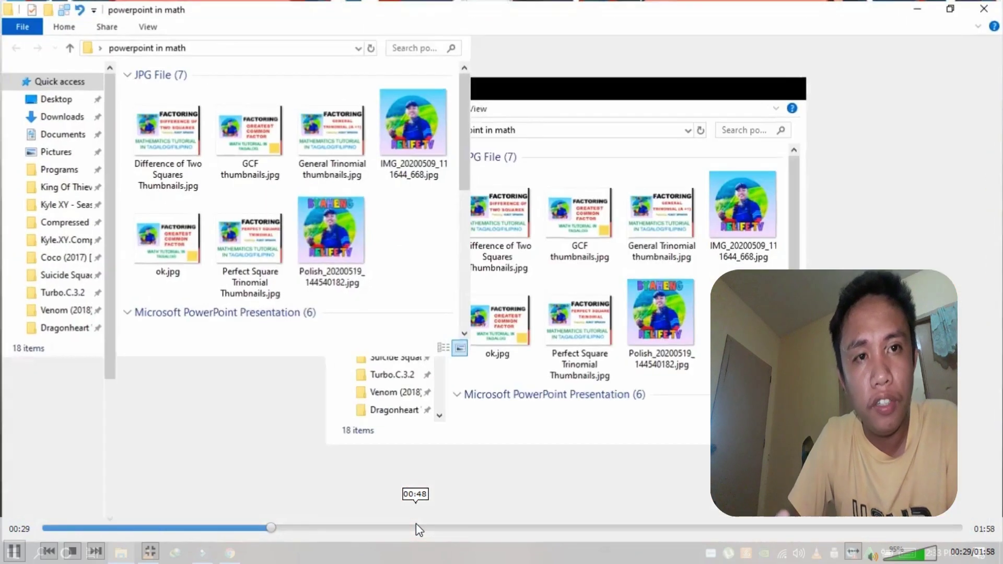
pyautogui.click(416, 526)
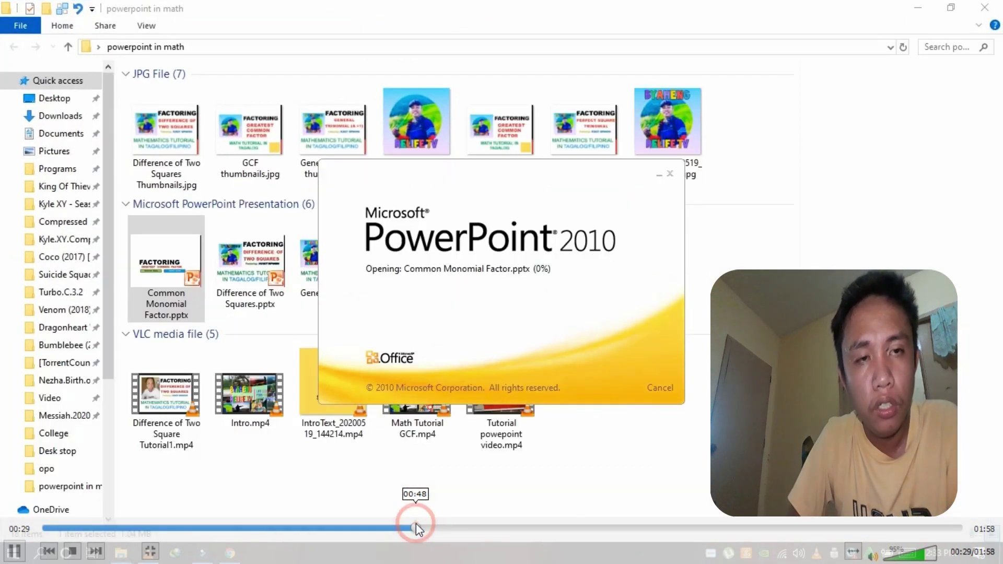